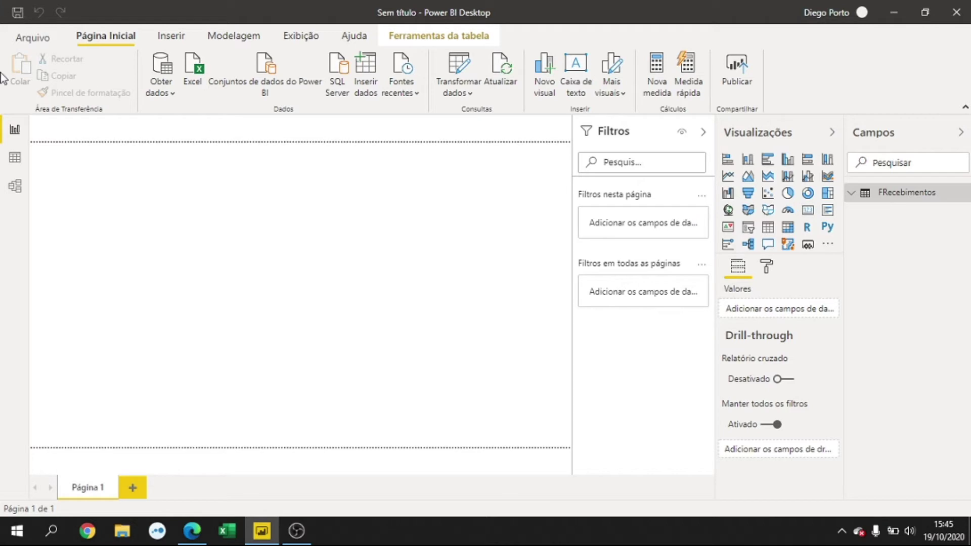
Review the date and value columns of the FRecebimentos table in data view and return to the report view
left_click(14, 159)
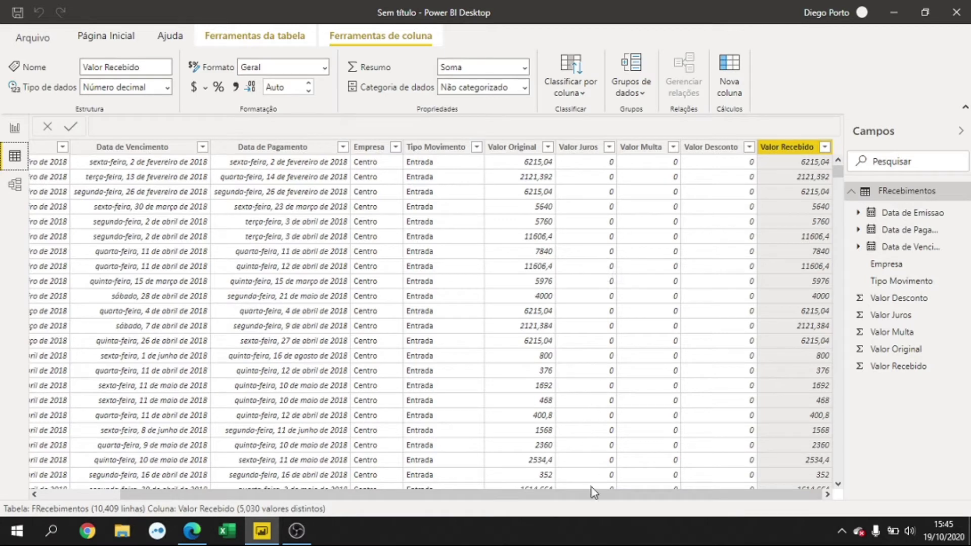
left_click_drag(581, 494, 494, 508)
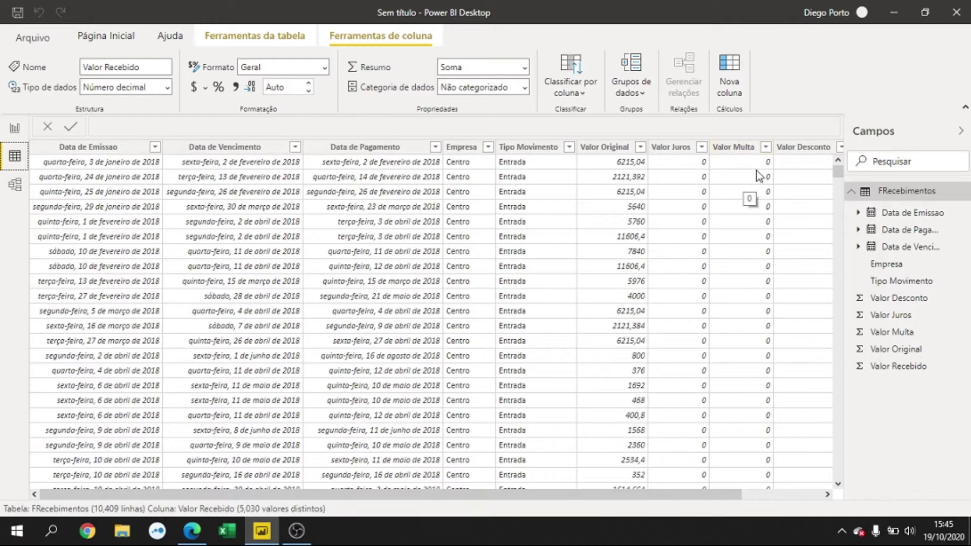
left_click(828, 495)
left_click(827, 494)
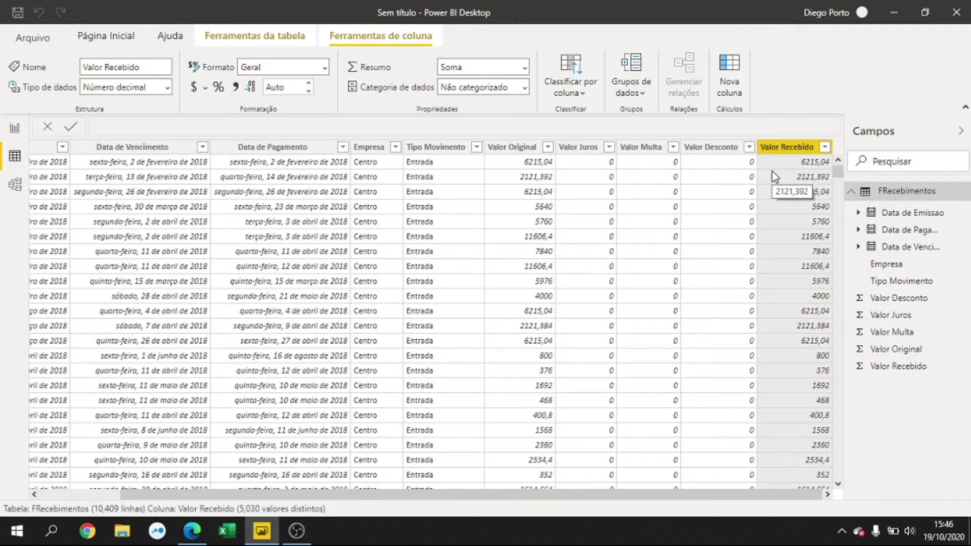
left_click(15, 129)
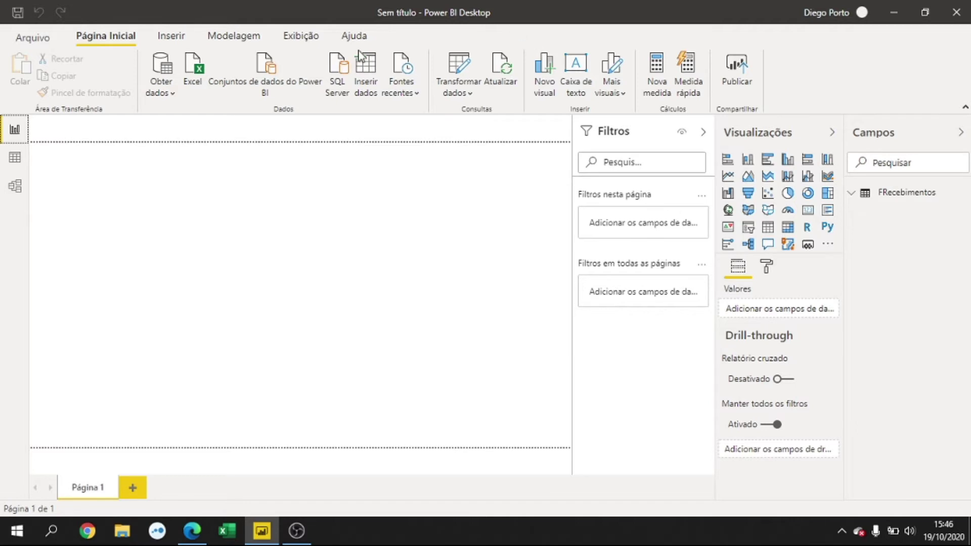
Create a new measure in the FRecebimentos table named "Pazo Médio Recebimento"
left_click(220, 44)
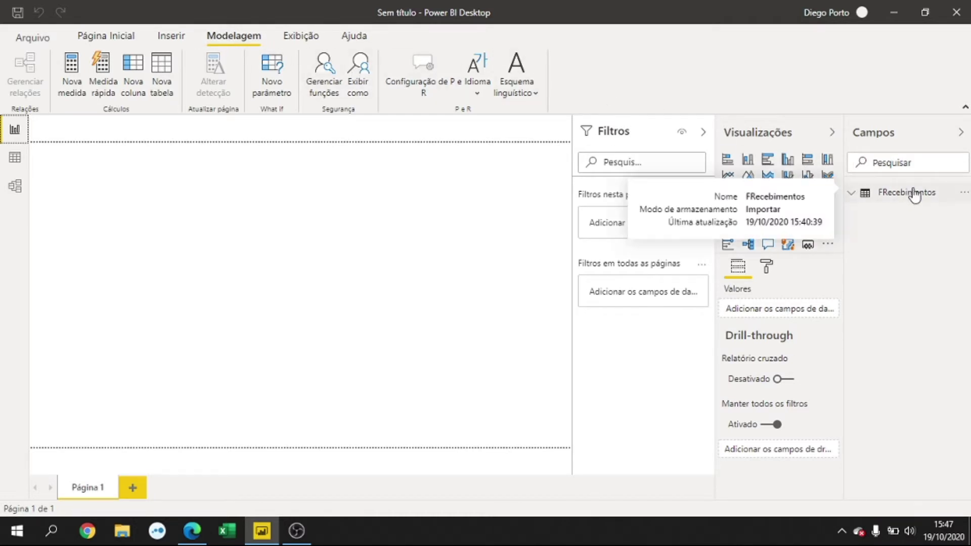
left_click(964, 197)
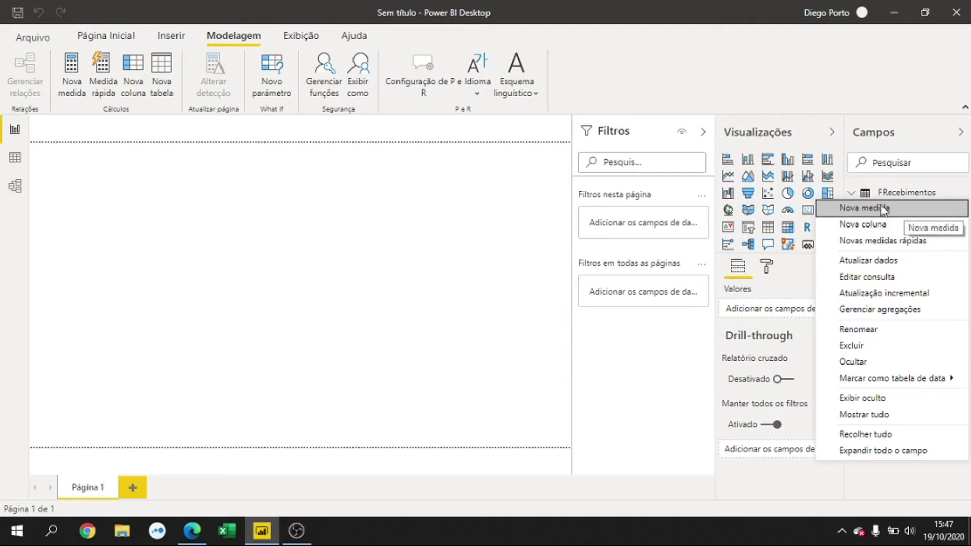
left_click(856, 209)
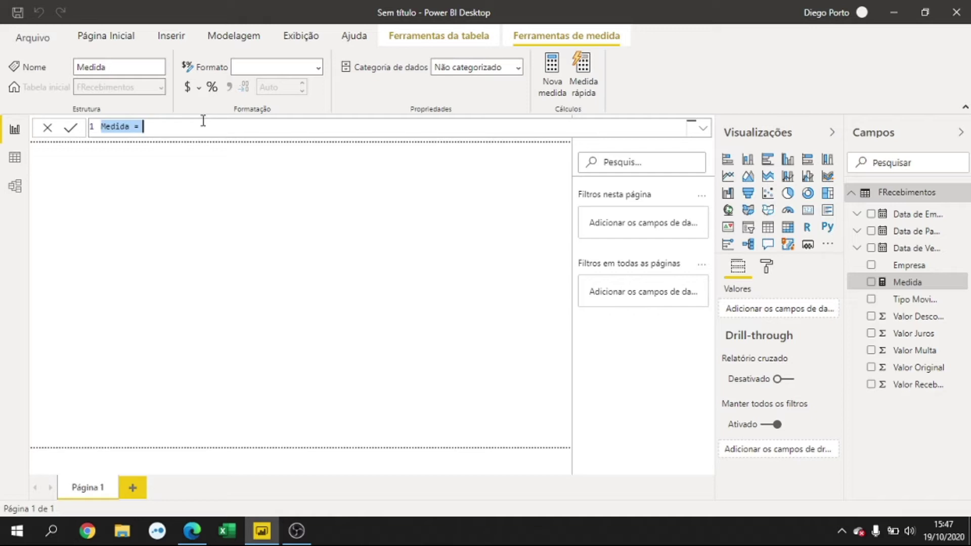
type("Fazo M")
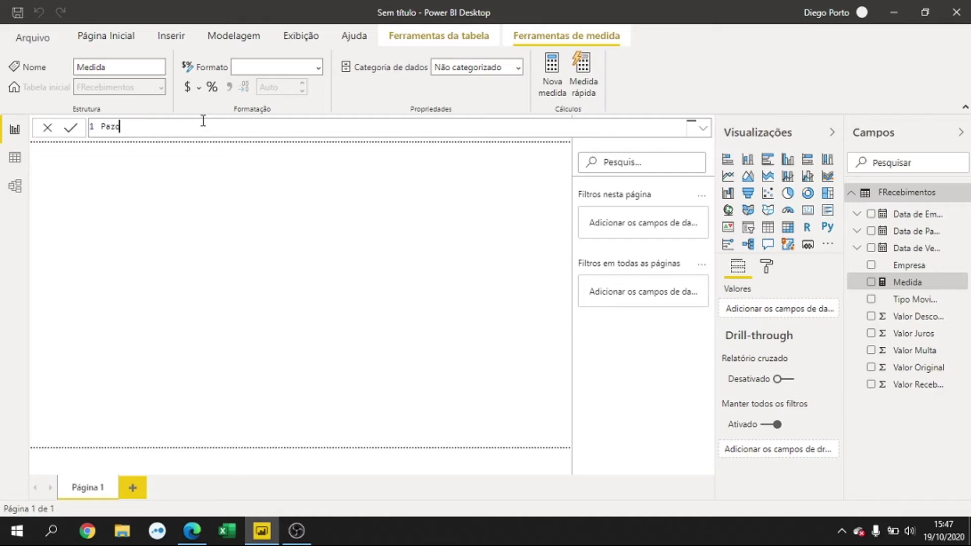
type("édio Recebimento=")
Begin the measure's formula with AVERAGEX, using FRecebimentos as its table argument
type("ave")
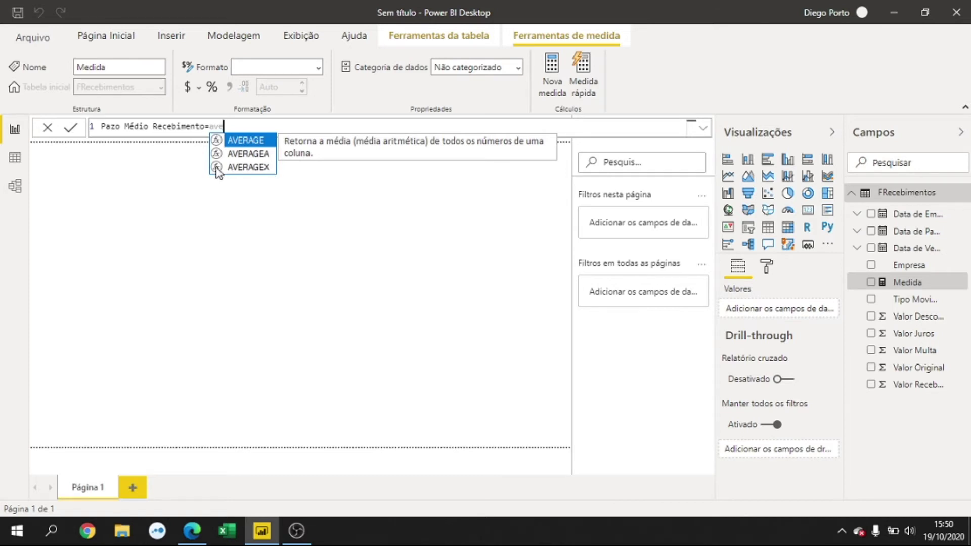
double_click(244, 171)
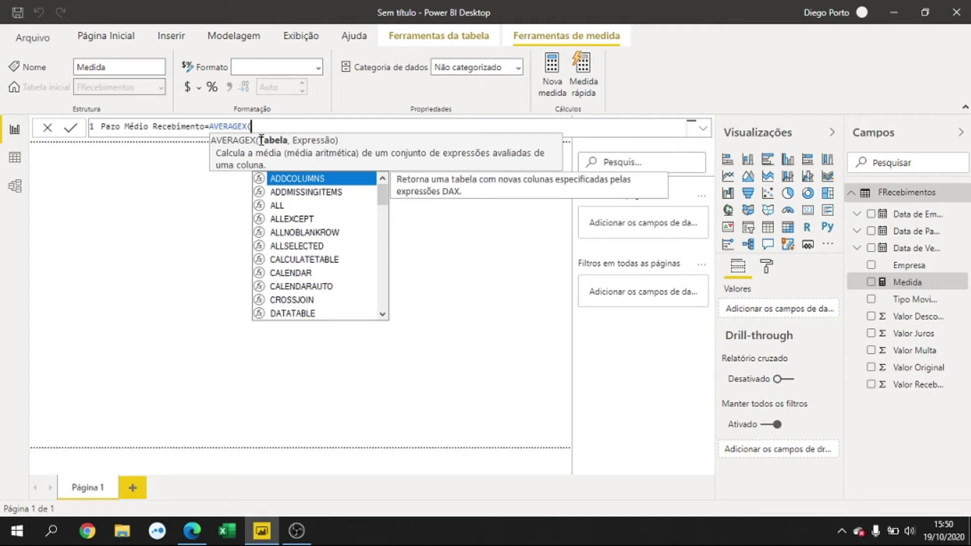
type("fre")
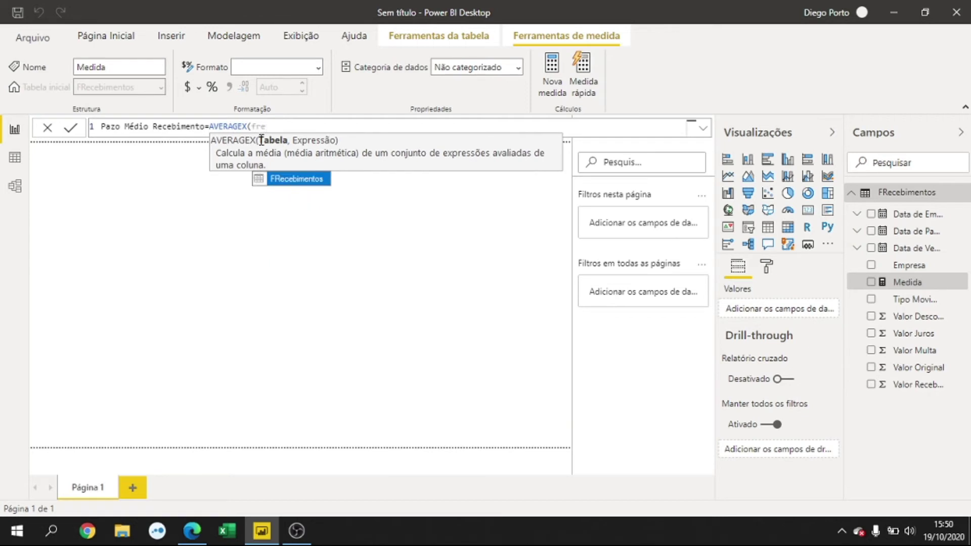
key("Tab")
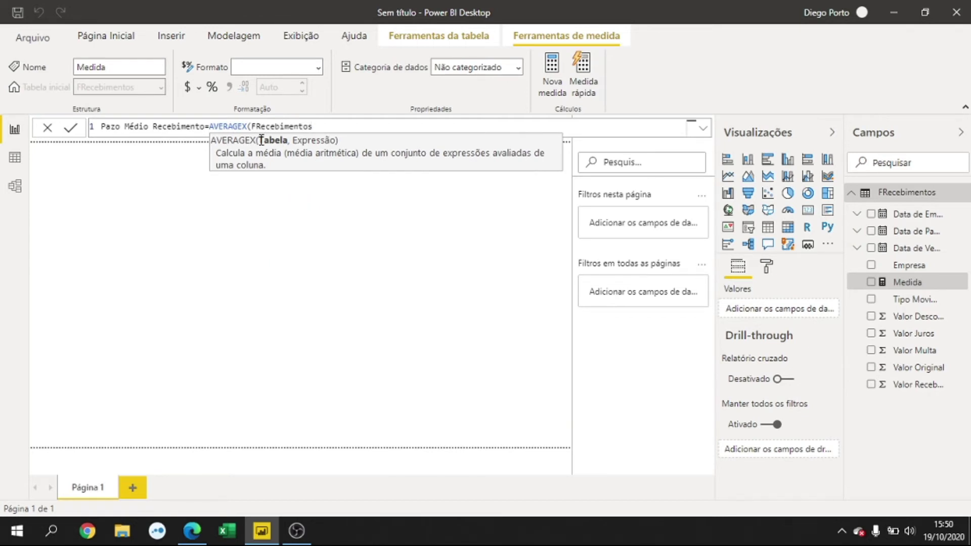
type(",")
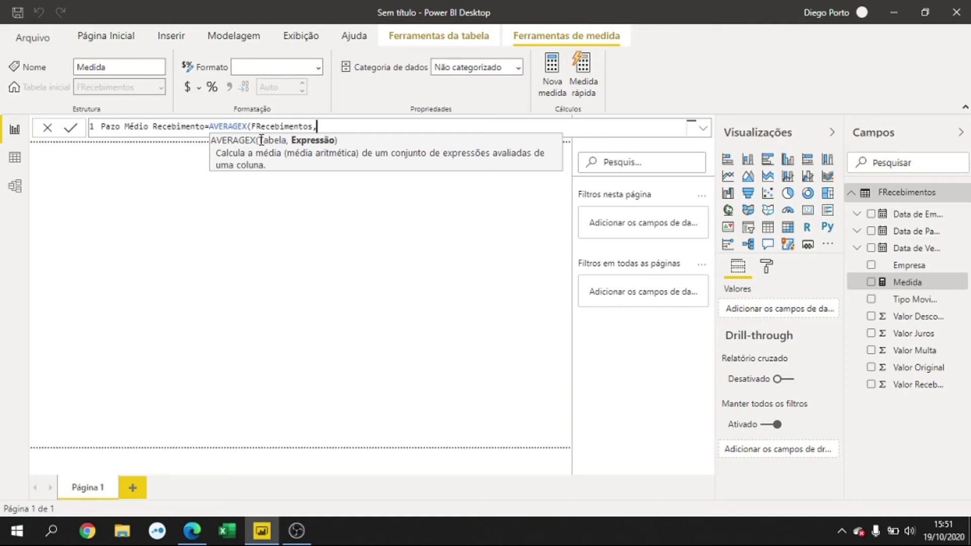
Add DATEDIFF as the AVERAGEX expression, with FRecebimentos[Data de Emissao] as the first date
type("date")
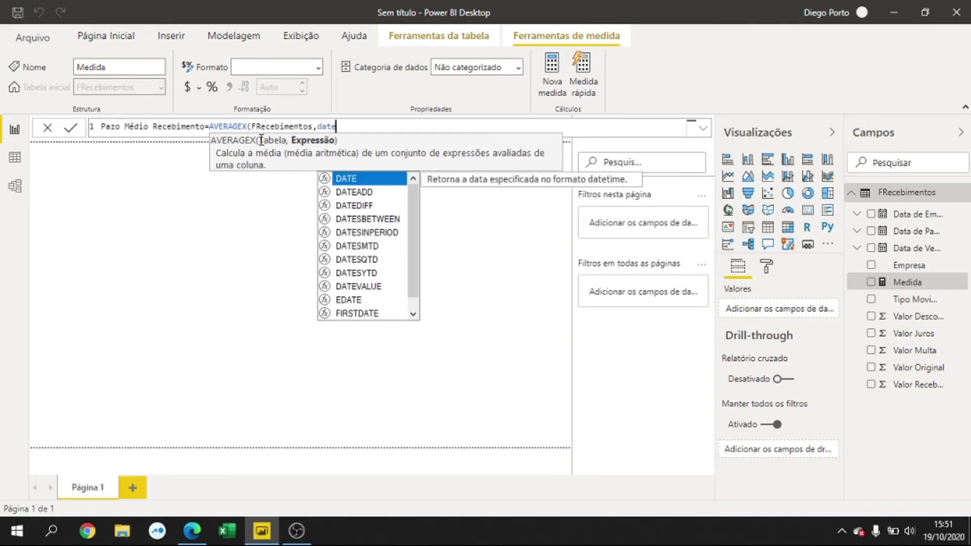
key("Down")
key("Down")
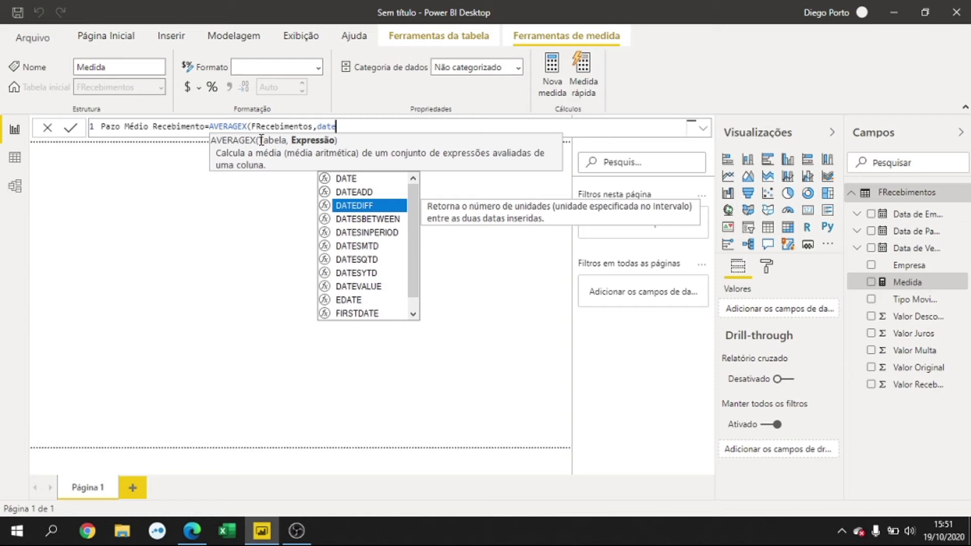
key("Tab")
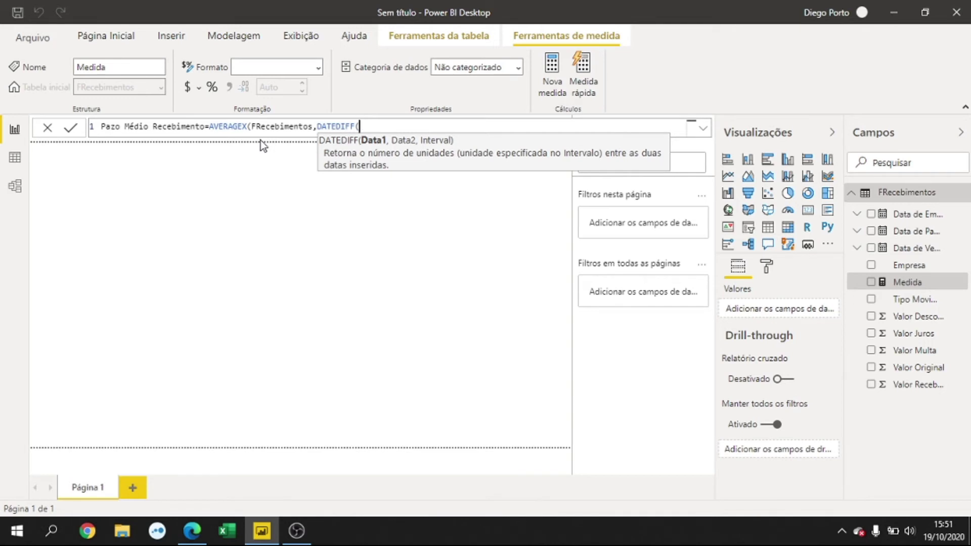
type("data")
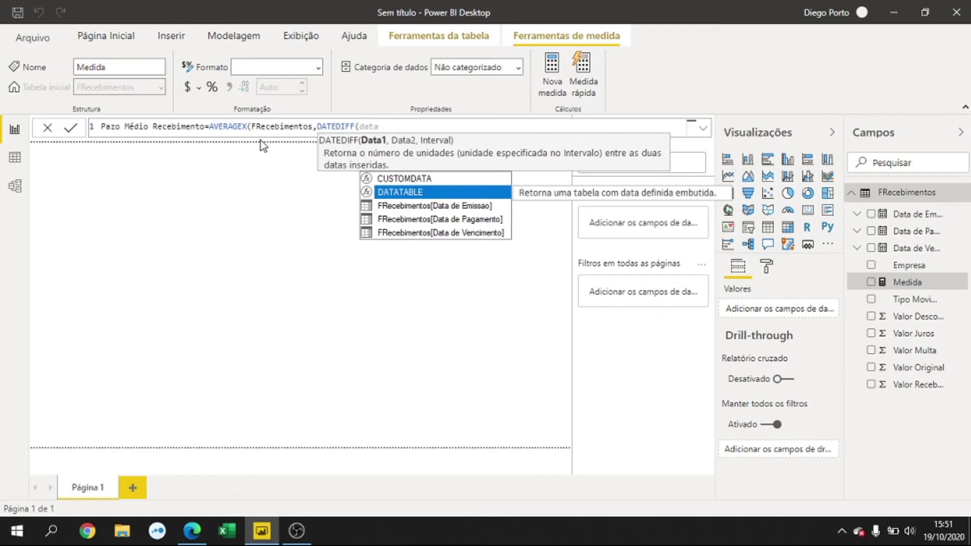
key("Down")
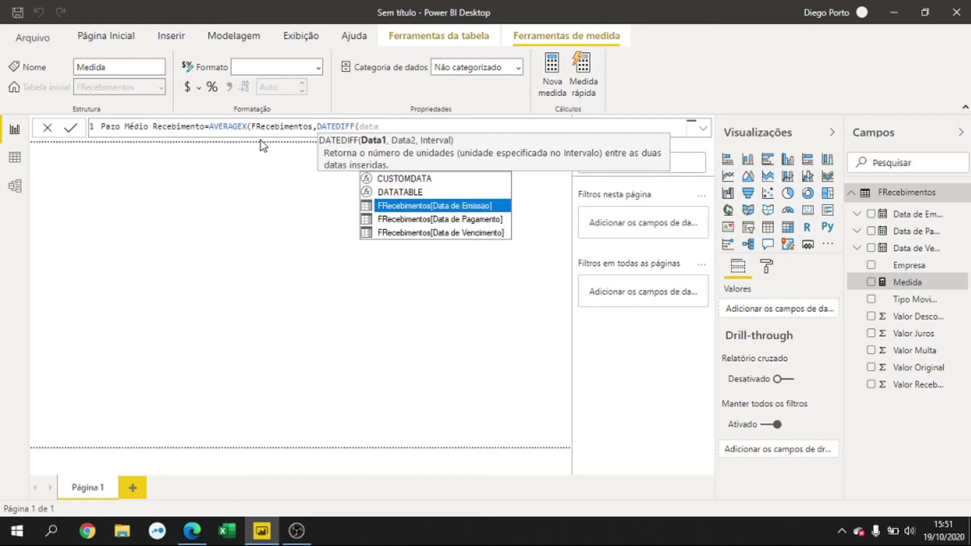
key("Tab")
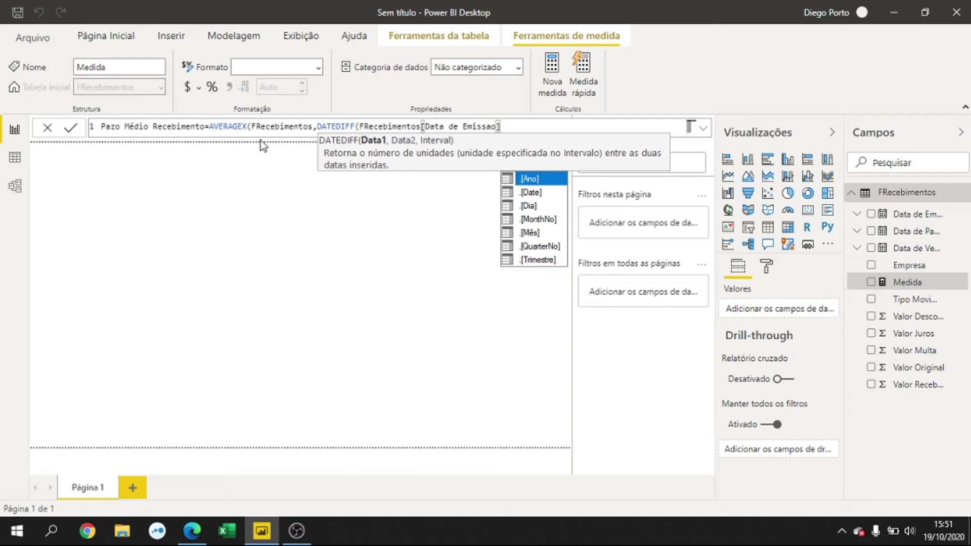
type(",")
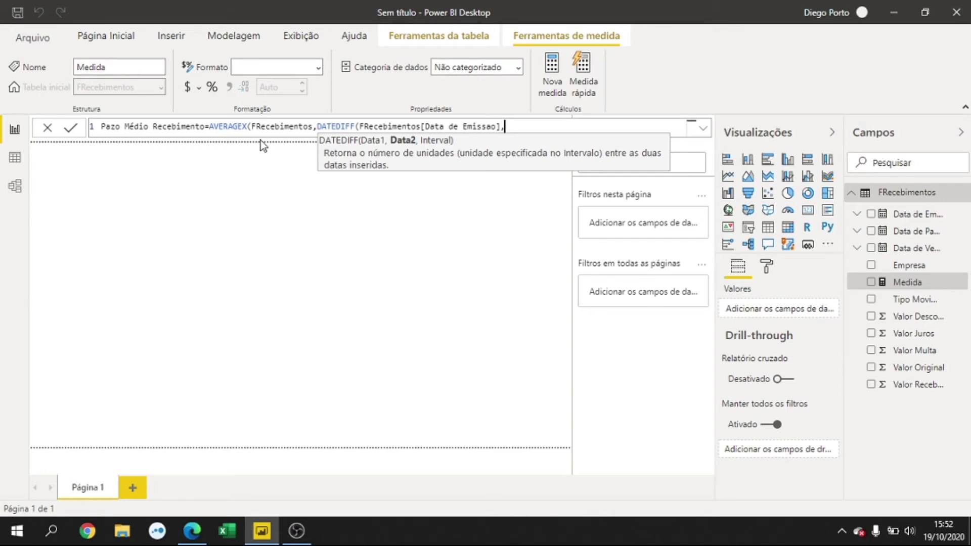
Set FRecebimentos[Data de Pagamento] as the second date of the DATEDIFF function
type("da")
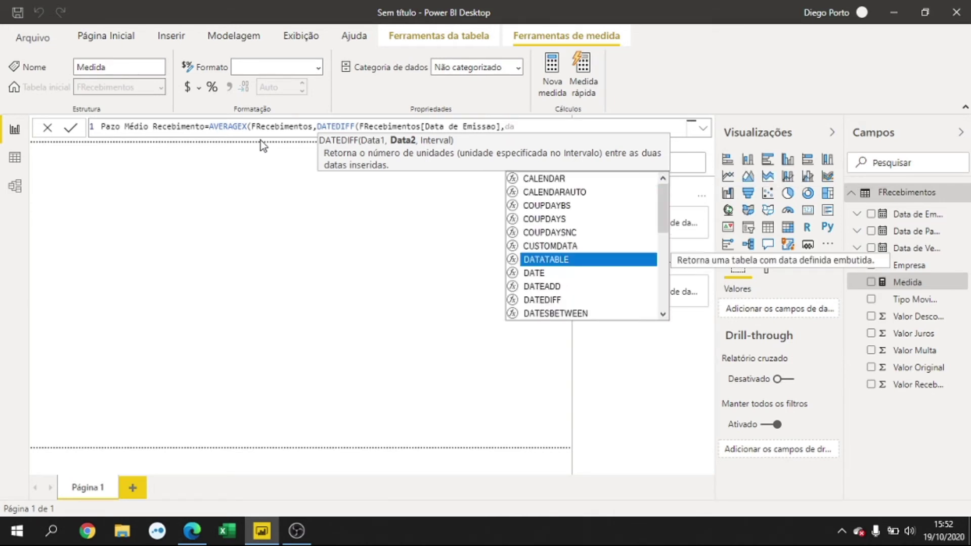
type("ta")
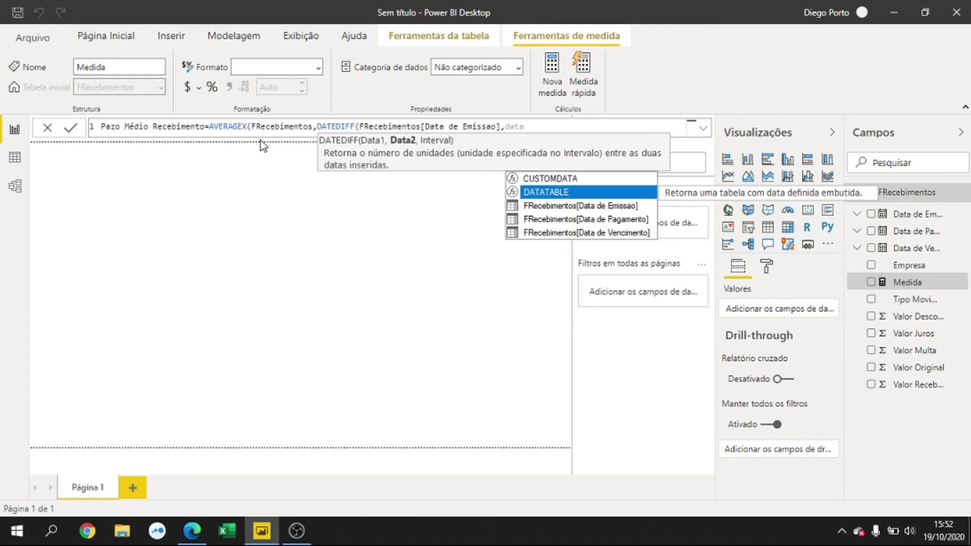
key("Down")
key("Down")
key("Down")
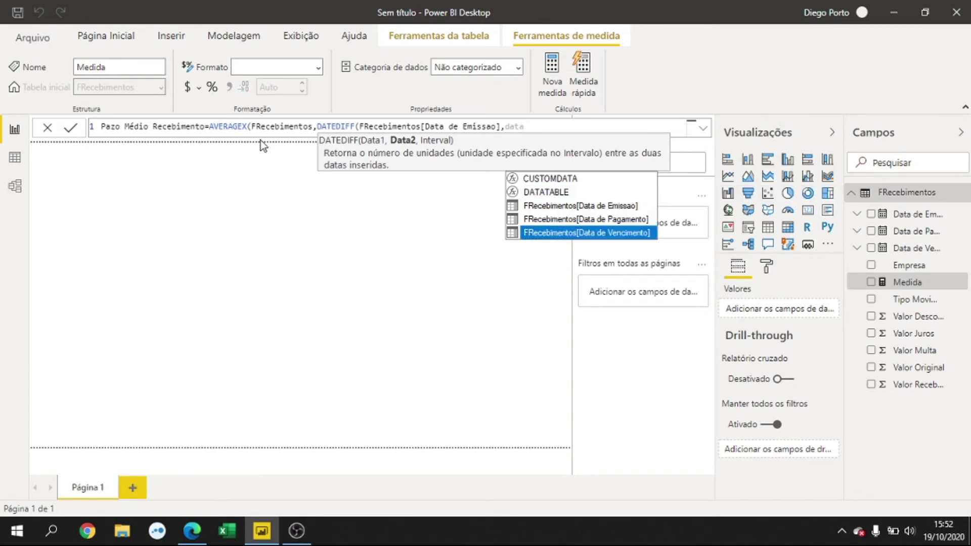
key("Up")
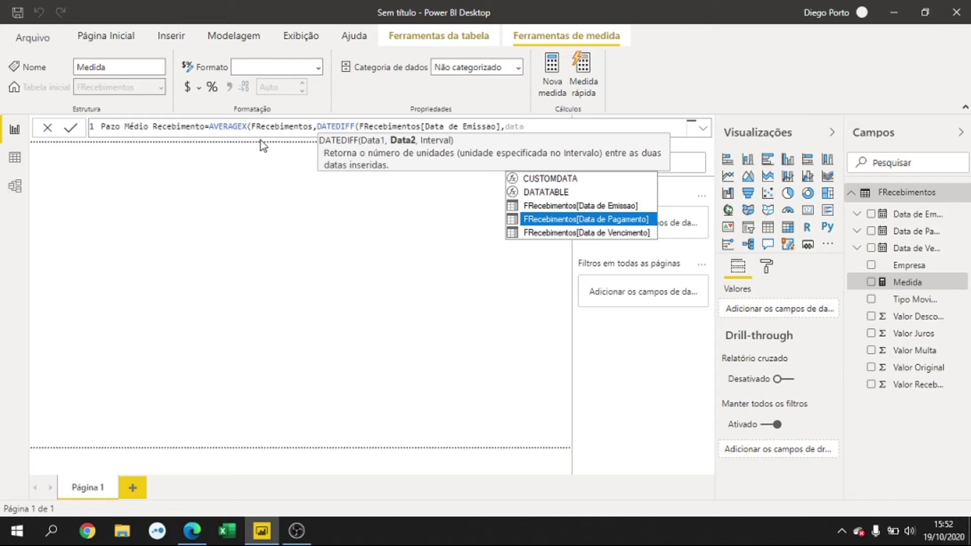
key("Tab")
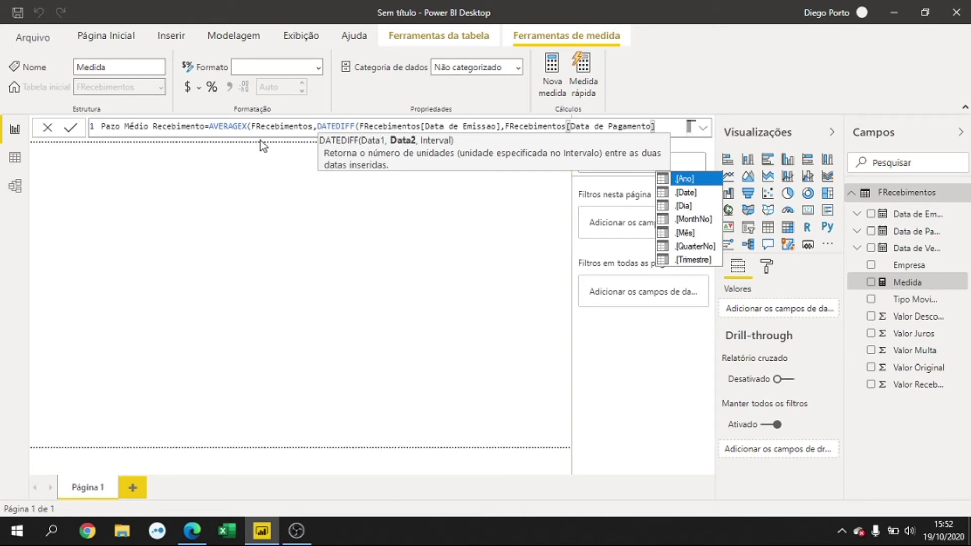
type(",")
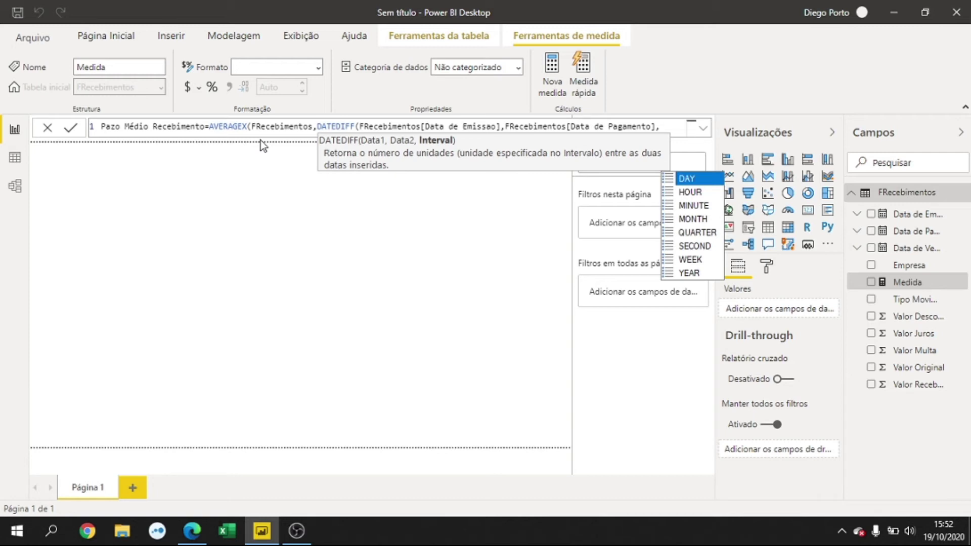
Set the DATEDIFF interval to DAY and close the parentheses of both functions
key("Down")
key("Down")
key("Down")
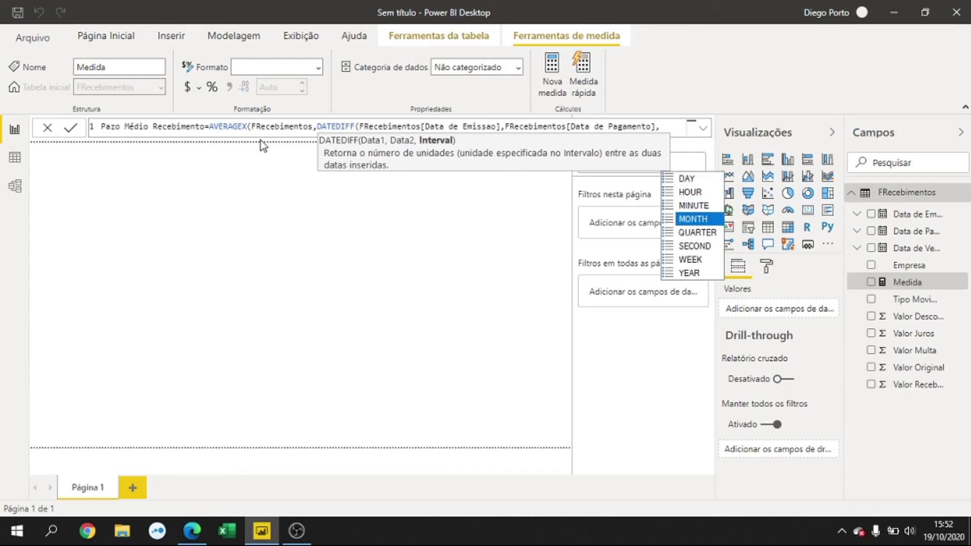
key("Down")
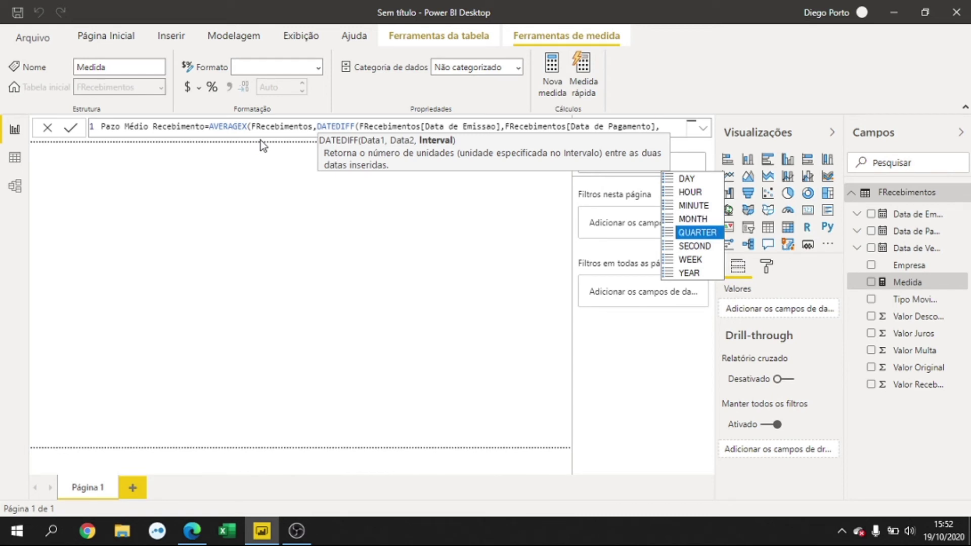
key("Down")
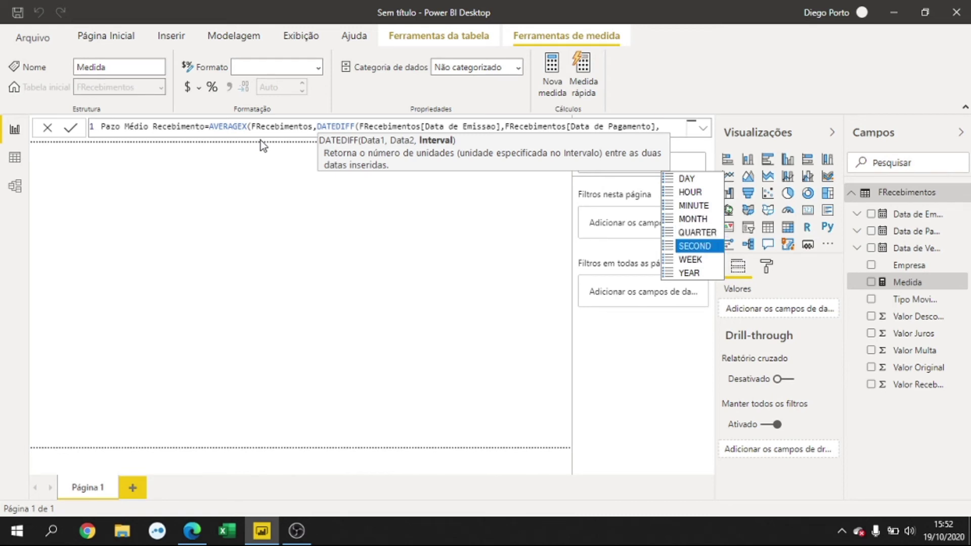
key("Up")
key("Up")
key("Up")
key("Up")
key("Up")
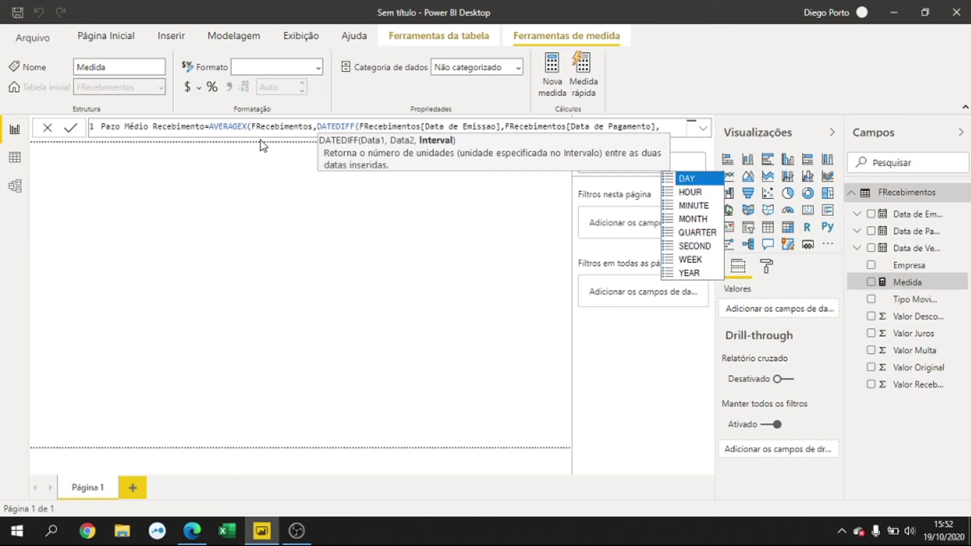
key("Tab")
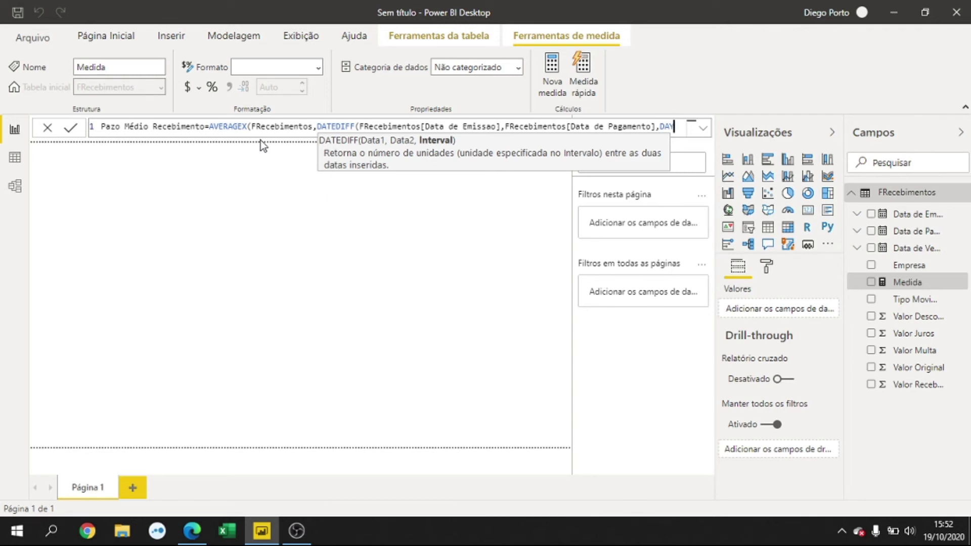
type(")")
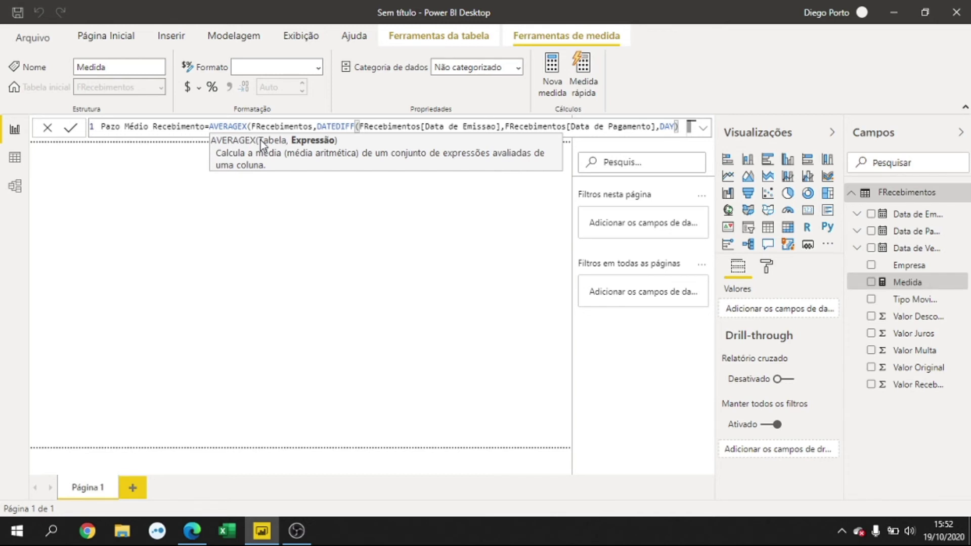
type(")")
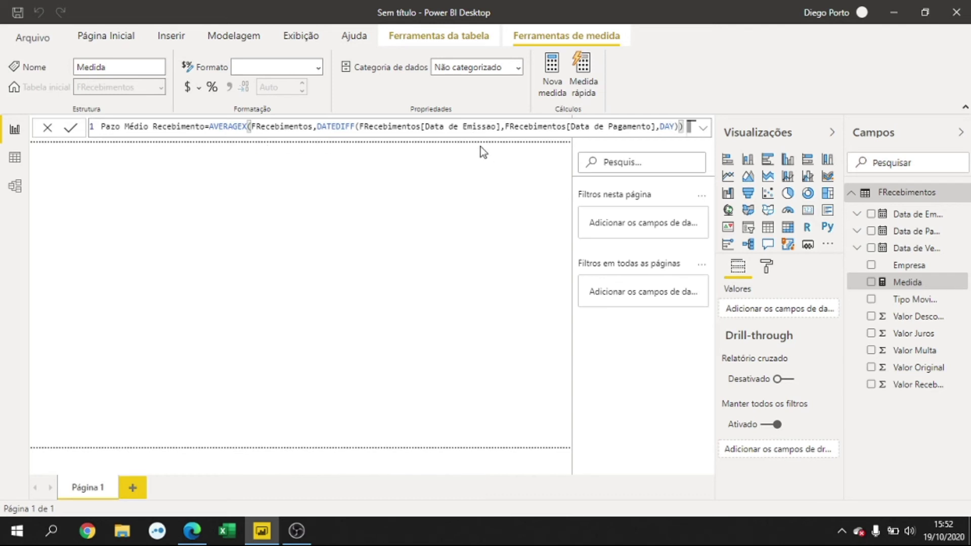
Break the formula across lines after AVERAGEX's opening parenthesis and before each closing parenthesis, and commit the measure
left_click(253, 127)
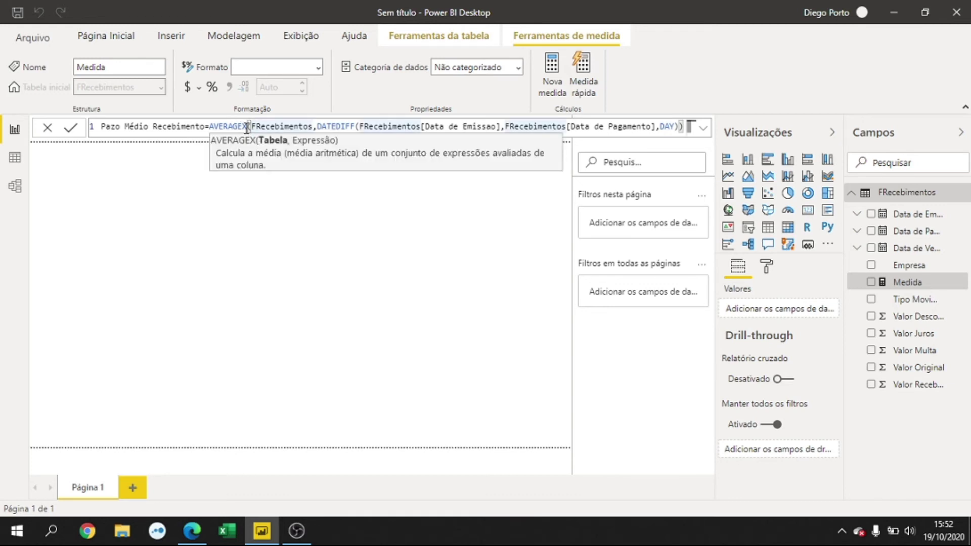
key("shift+Return")
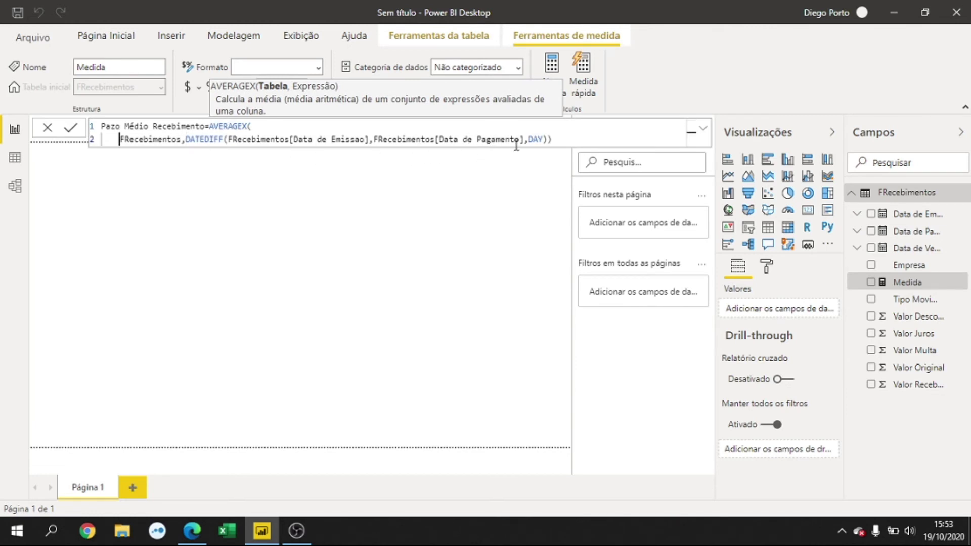
left_click(548, 139)
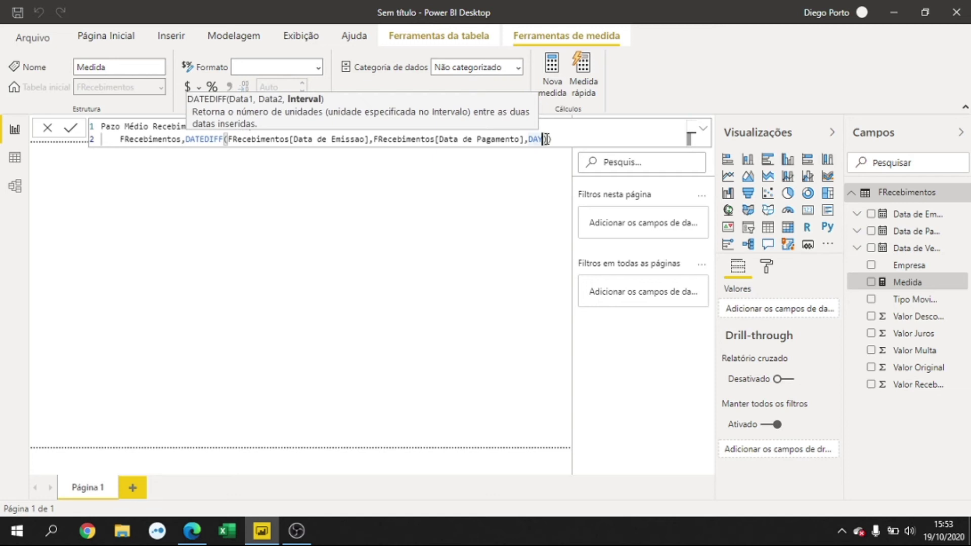
key("shift+Return")
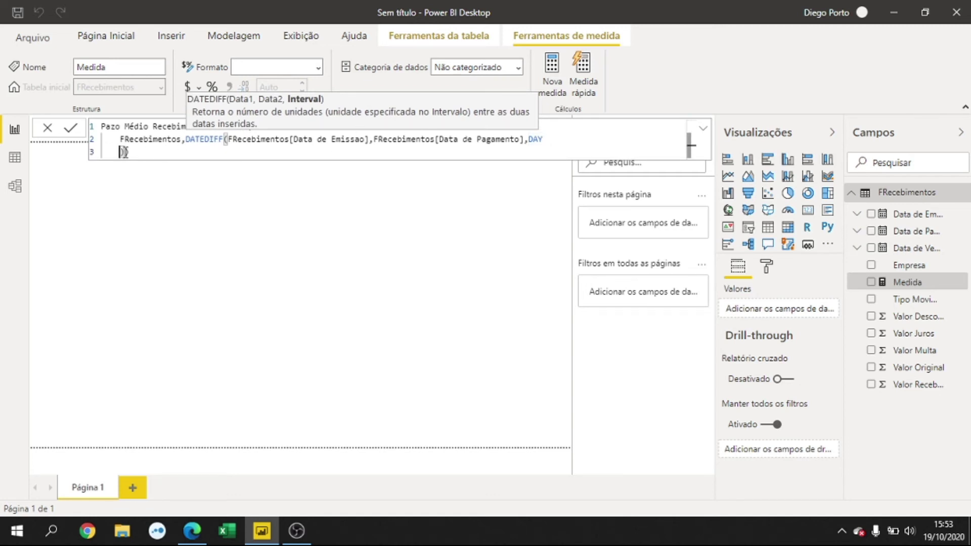
left_click(125, 152)
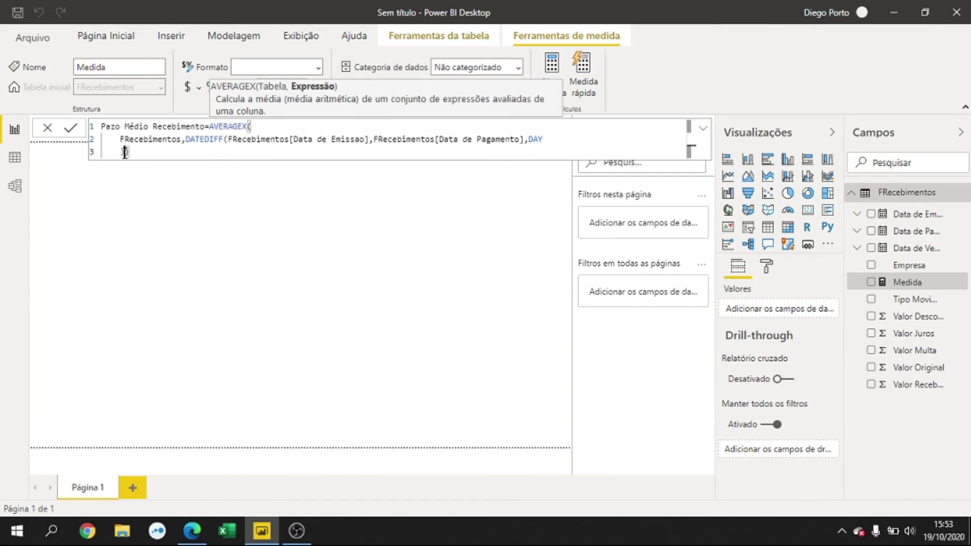
key("Return")
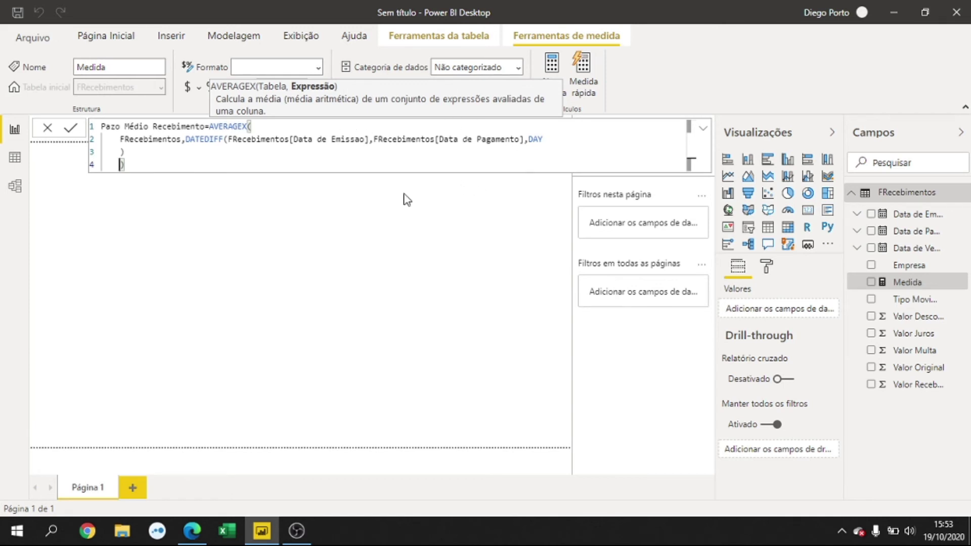
left_click(426, 222)
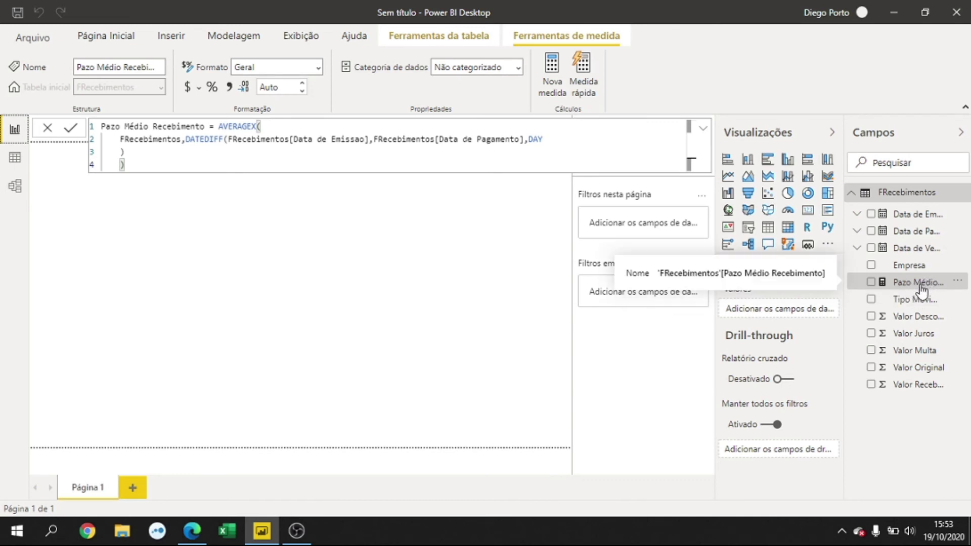
Add a card visual near the upper middle of the page, displaying the Pazo Médio Recebimento measure
left_click(808, 210)
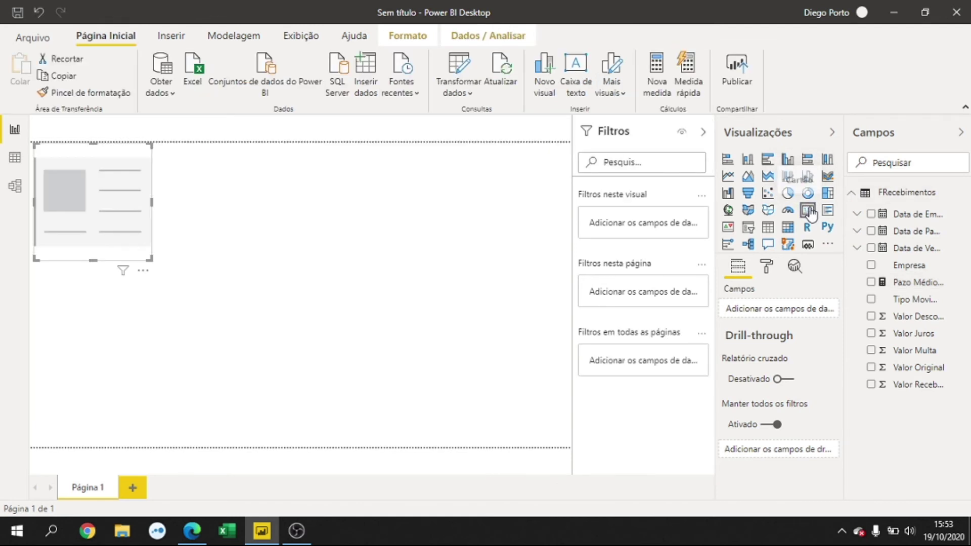
left_click_drag(102, 187, 300, 221)
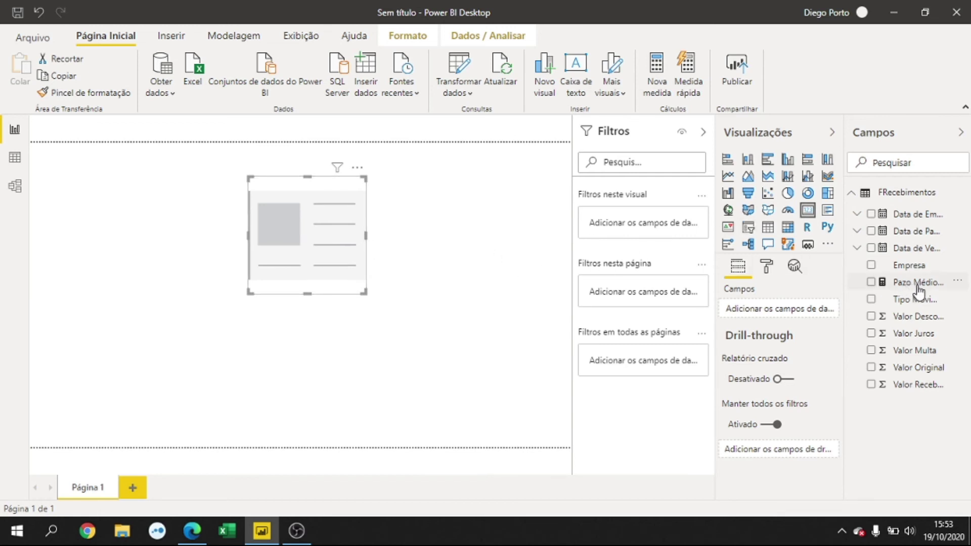
left_click_drag(918, 292, 799, 316)
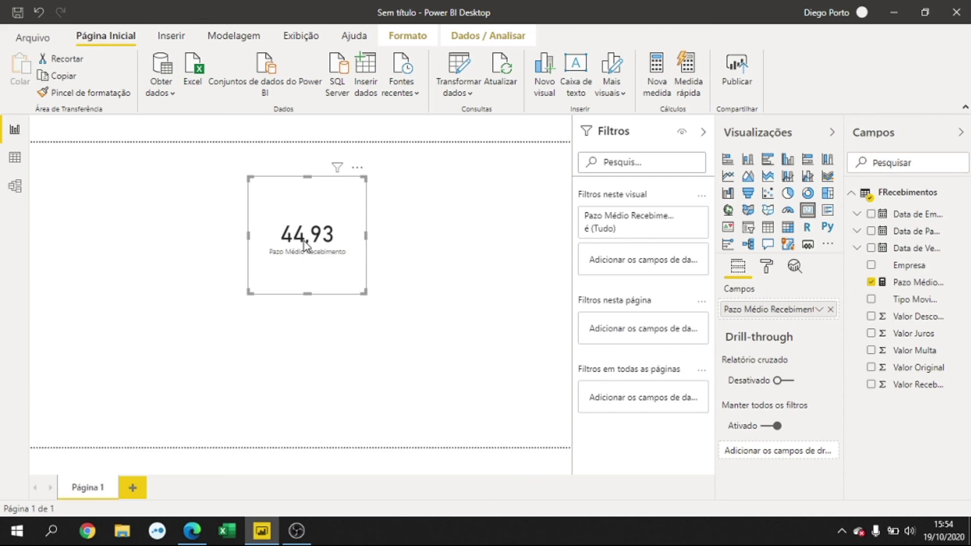
mouse_move(308, 246)
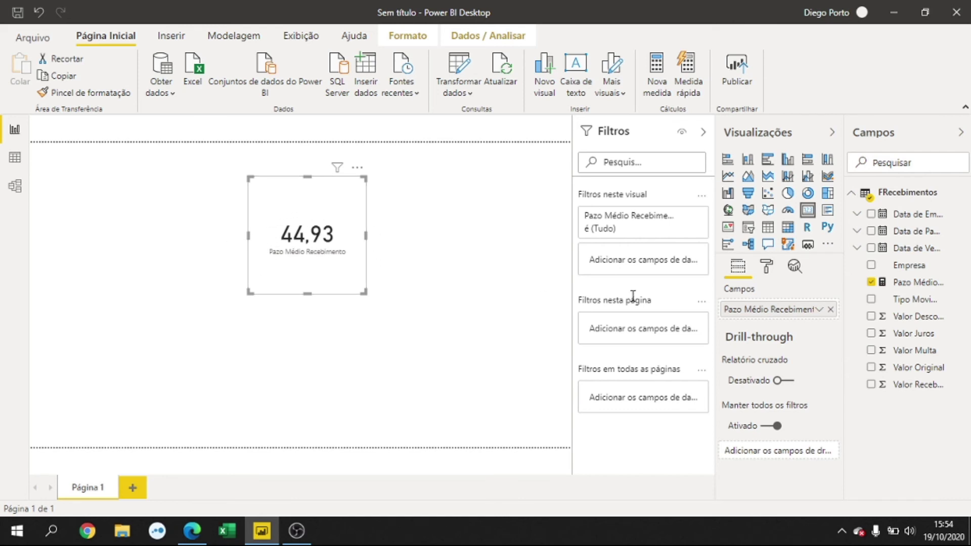
Set the Pazo Médio Recebimento measure to 0 decimal places and collapse its formula
left_click(911, 286)
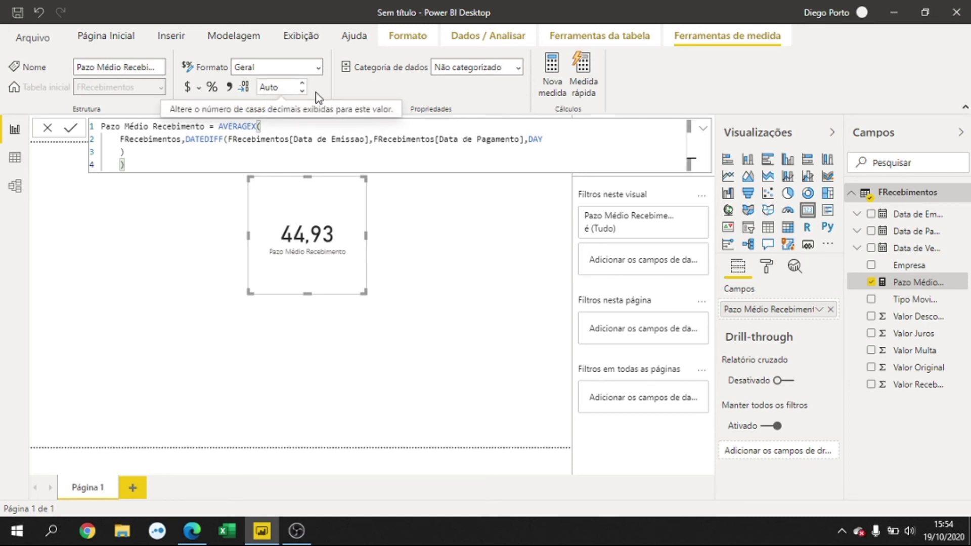
left_click(293, 88)
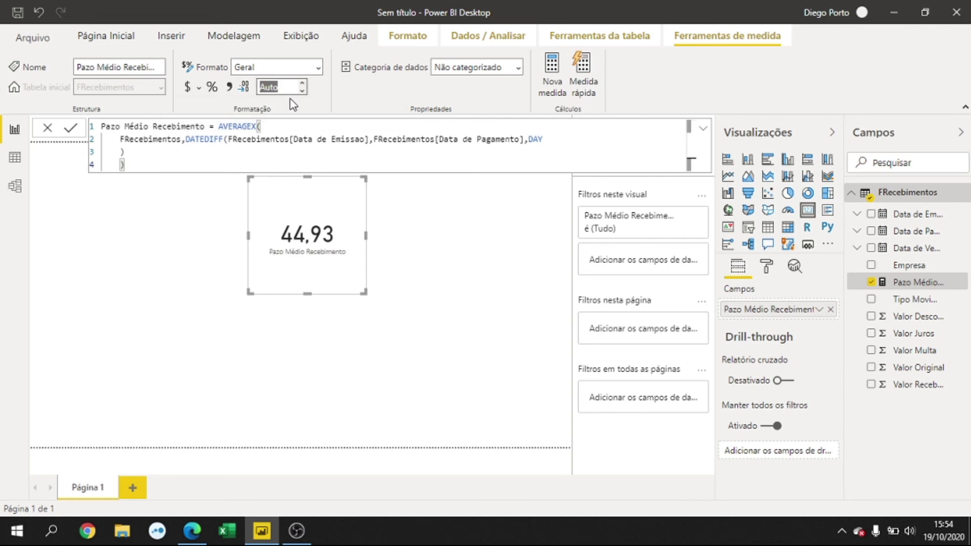
type("0")
key("Return")
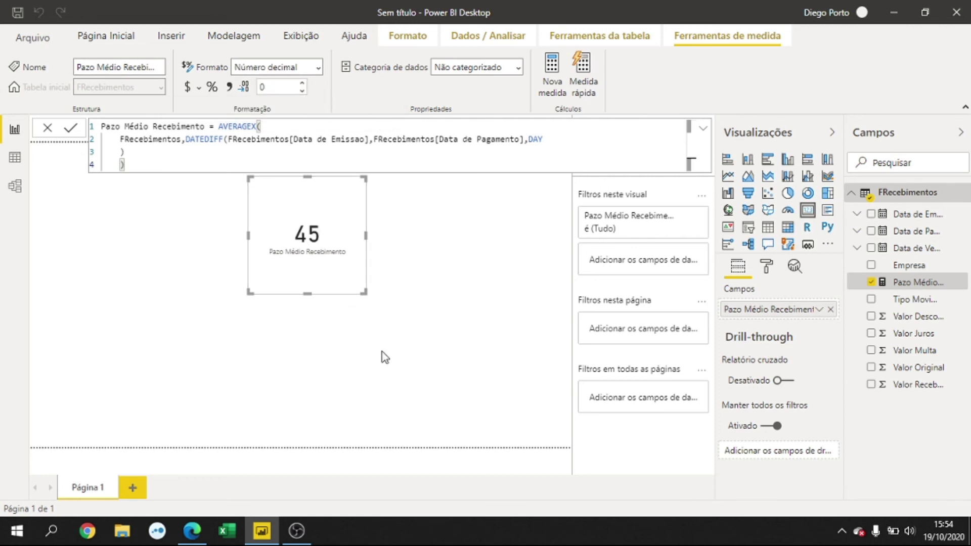
left_click(703, 133)
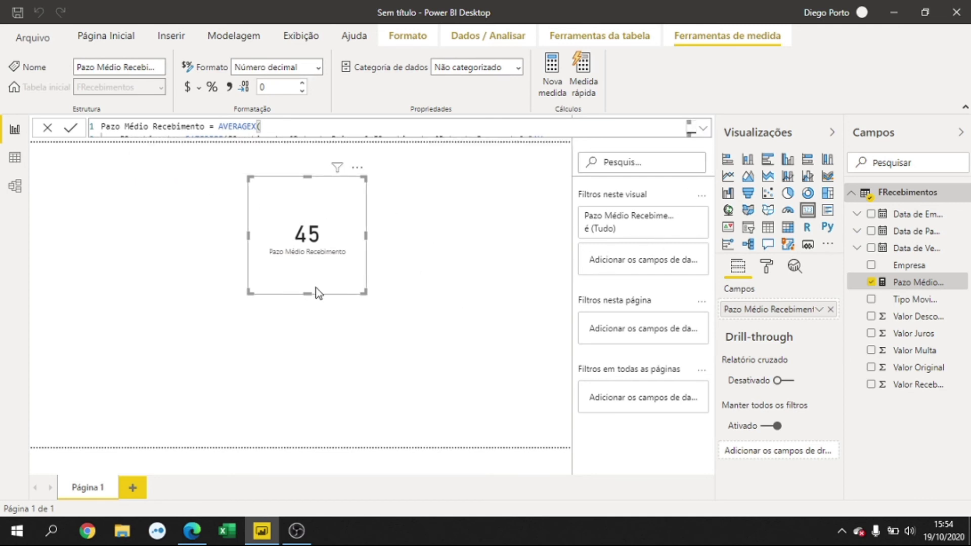
Search the card's formatting options for "tamanh" and increase the data label's text size
left_click(766, 267)
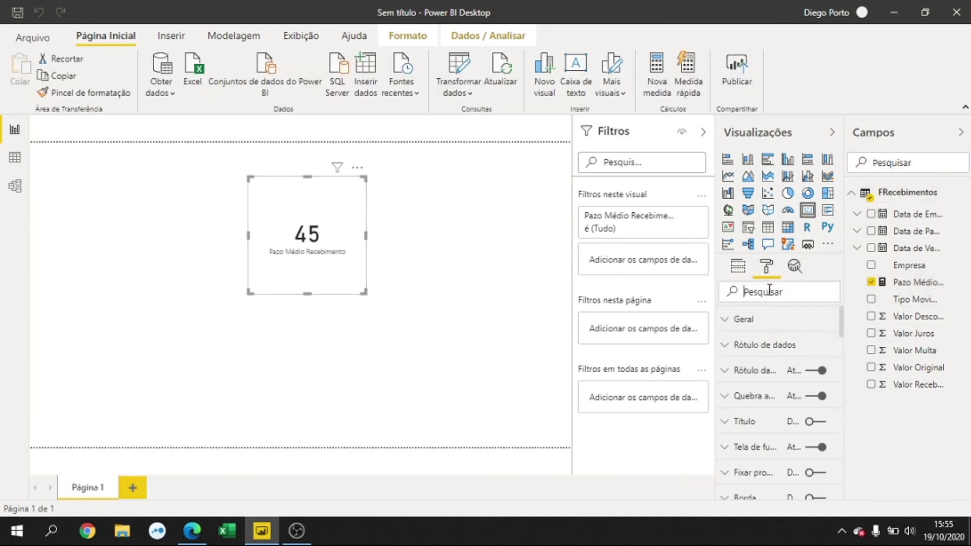
left_click(769, 291)
type("tamanh")
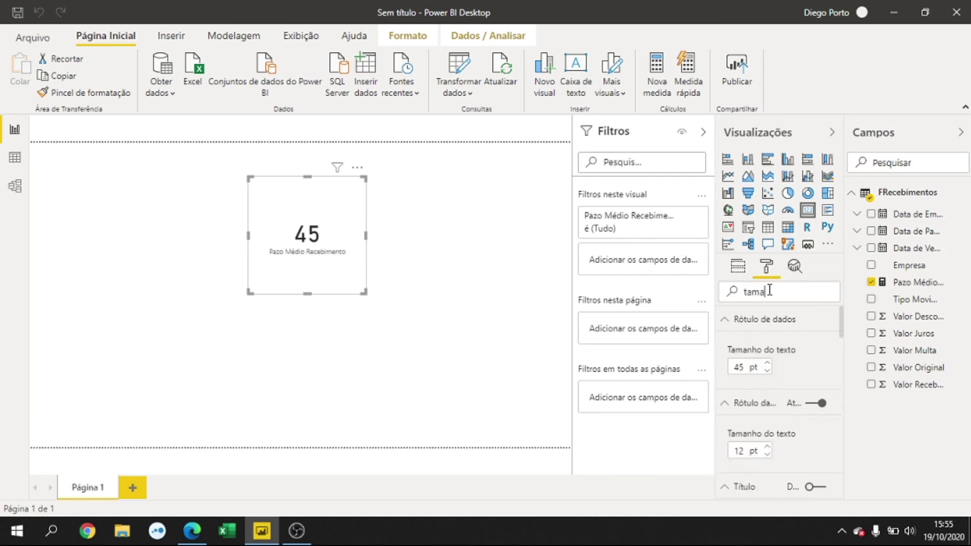
left_click(766, 365)
left_click(767, 364)
left_click(767, 364)
left_click(767, 365)
left_click(766, 364)
left_click(767, 364)
left_click(767, 363)
left_click(767, 364)
left_click(767, 364)
Set the text size of the card's category label to 17 pt and deselect the card
scroll(785, 396, "down", 1)
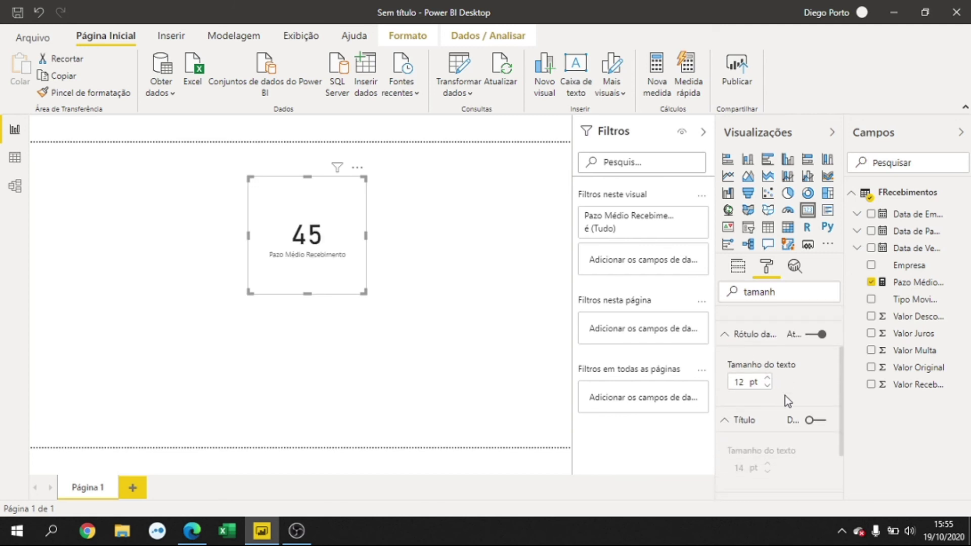
left_click(767, 378)
left_click(767, 377)
left_click(768, 377)
left_click(767, 377)
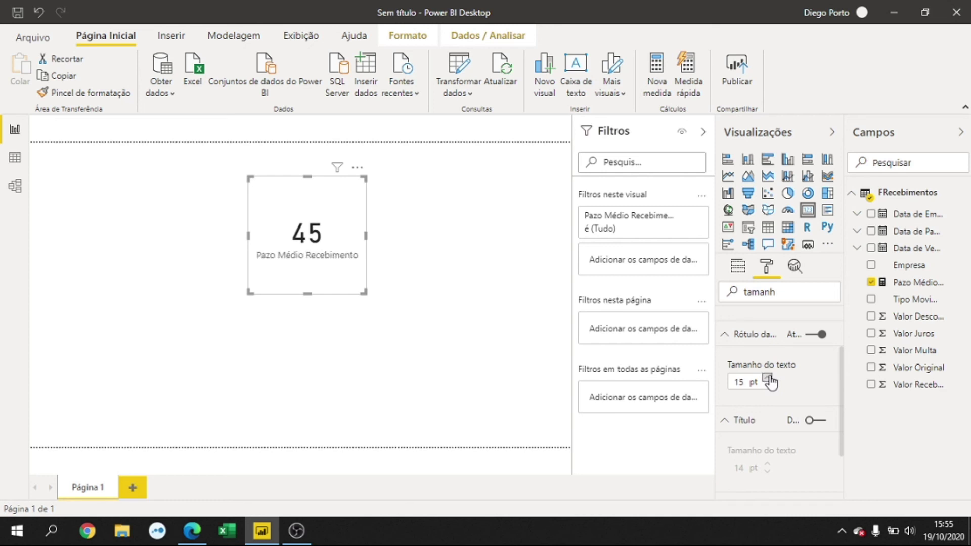
left_click(767, 377)
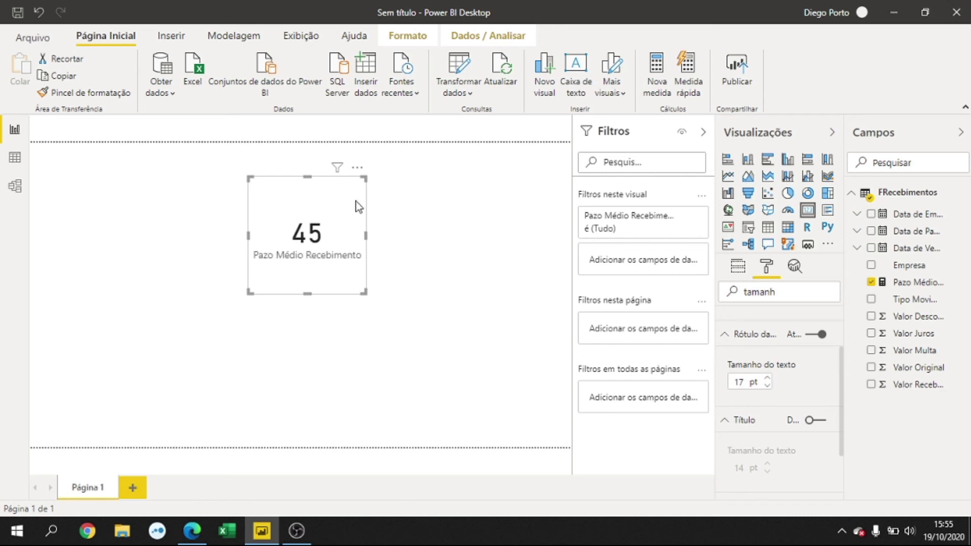
left_click(434, 262)
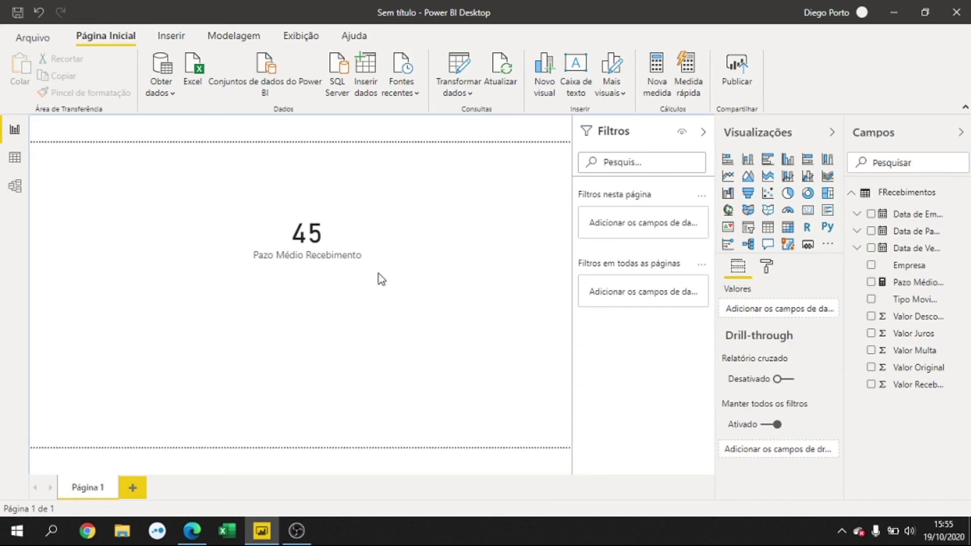
Turn on the border (Borda) of the Pazo Médio Recebimento card and deselect it
left_click(358, 244)
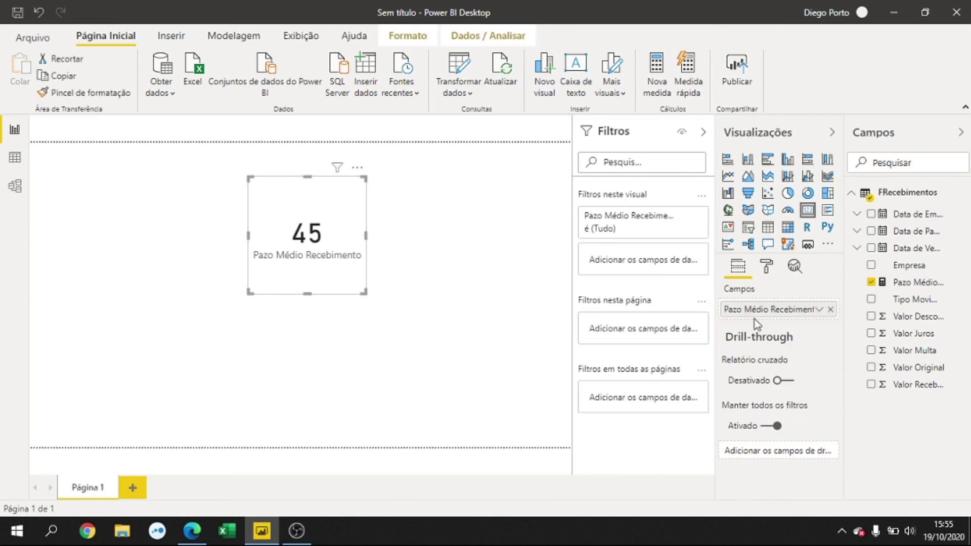
left_click(766, 266)
scroll(784, 324, "down", 4)
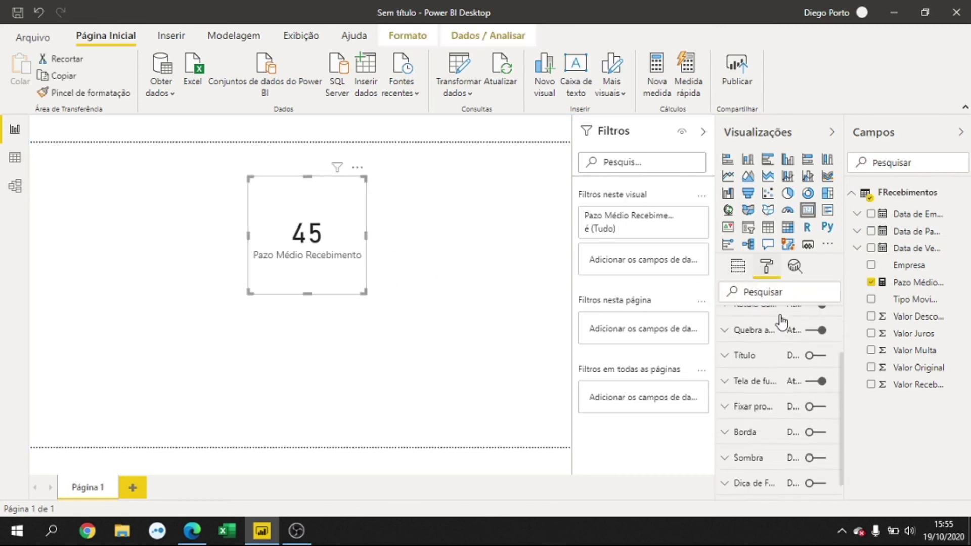
left_click(814, 412)
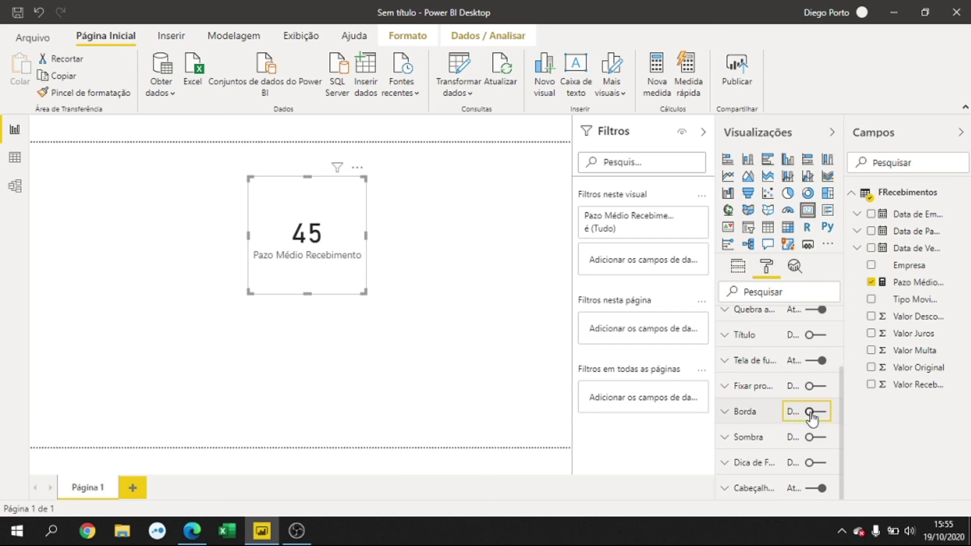
left_click(499, 262)
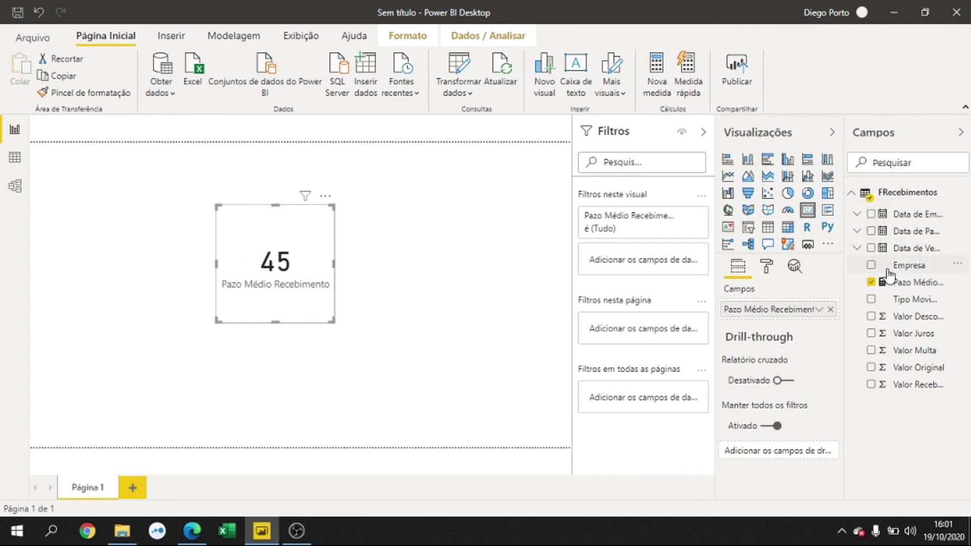
Change the DATEDIFF interval in the Pazo Médio Recebimento measure to MONTH and set its decimal places to 1
left_click(917, 283)
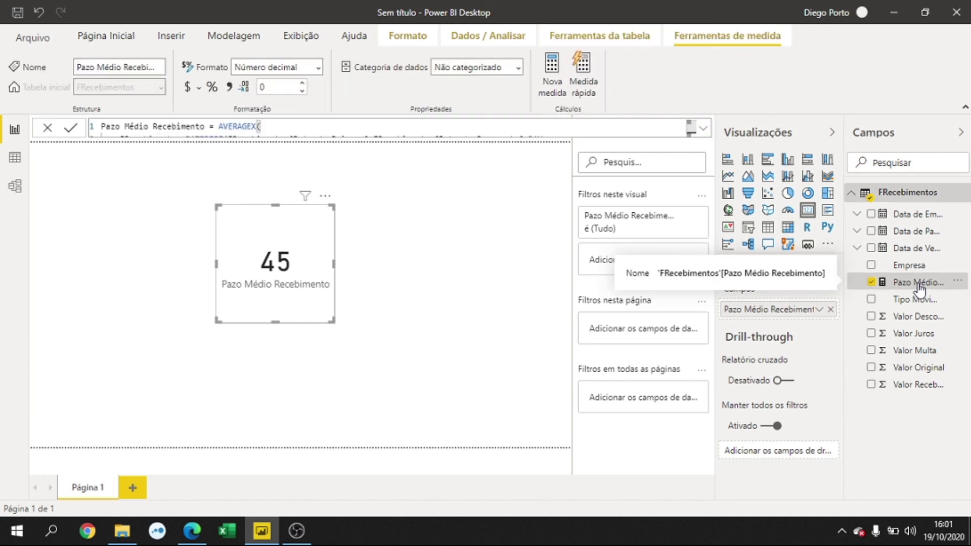
left_click(705, 129)
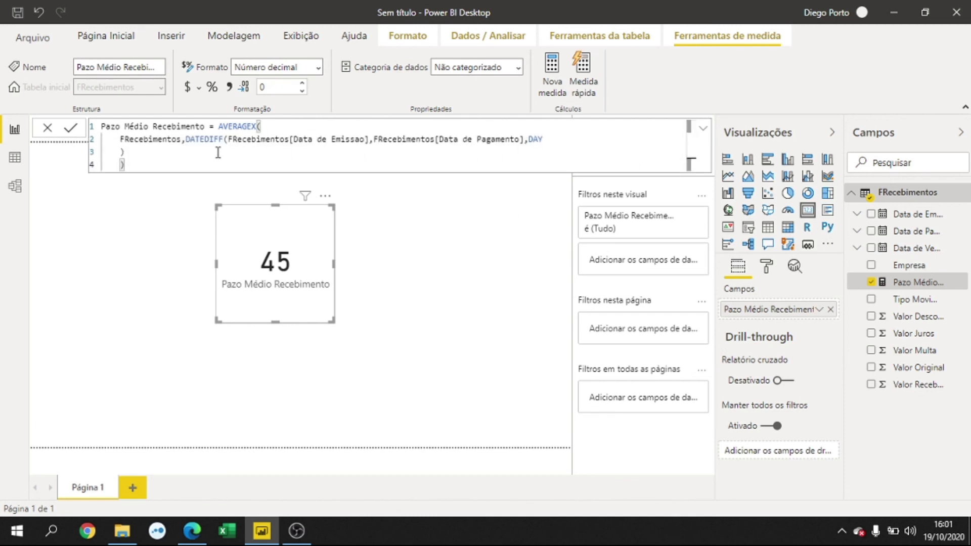
left_click(546, 140)
key("BackSpace")
key("BackSpace")
key("BackSpace")
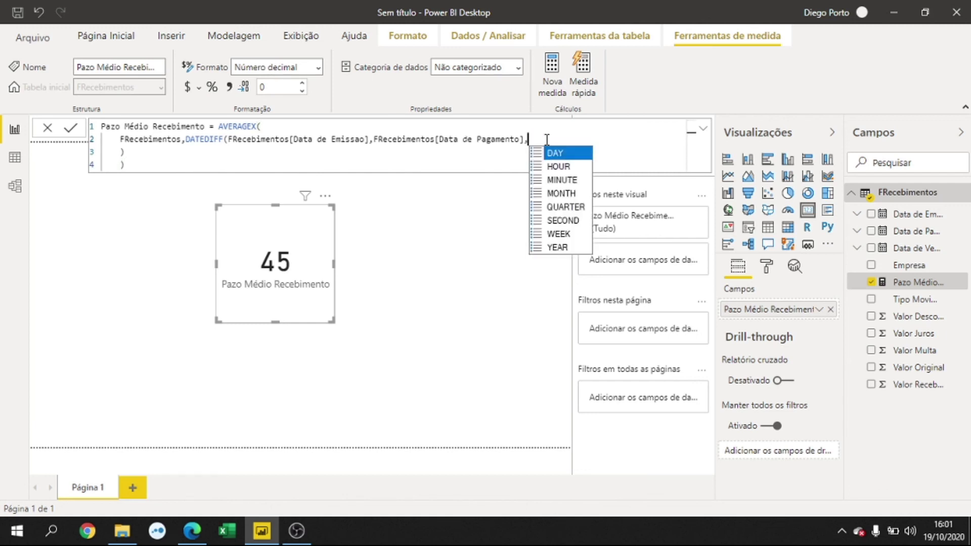
left_click(560, 193)
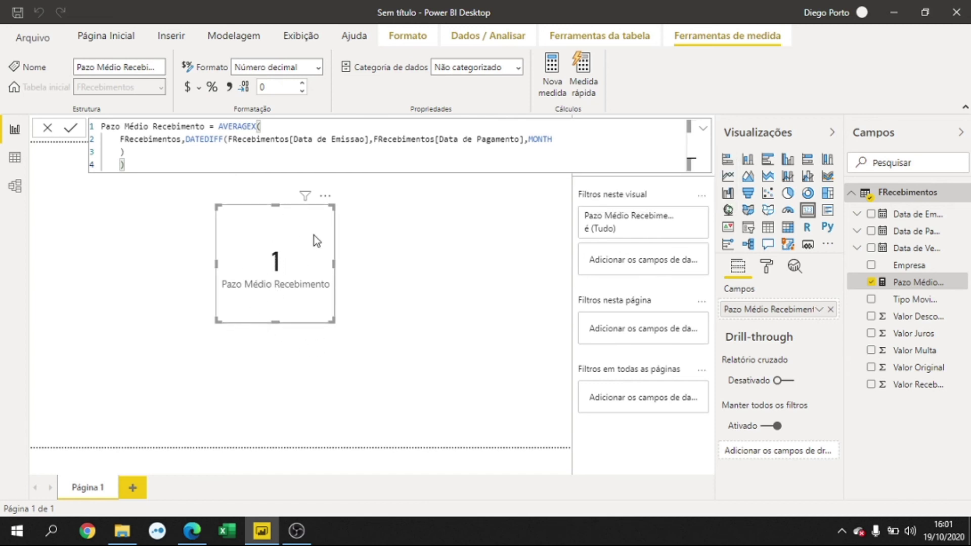
left_click(302, 84)
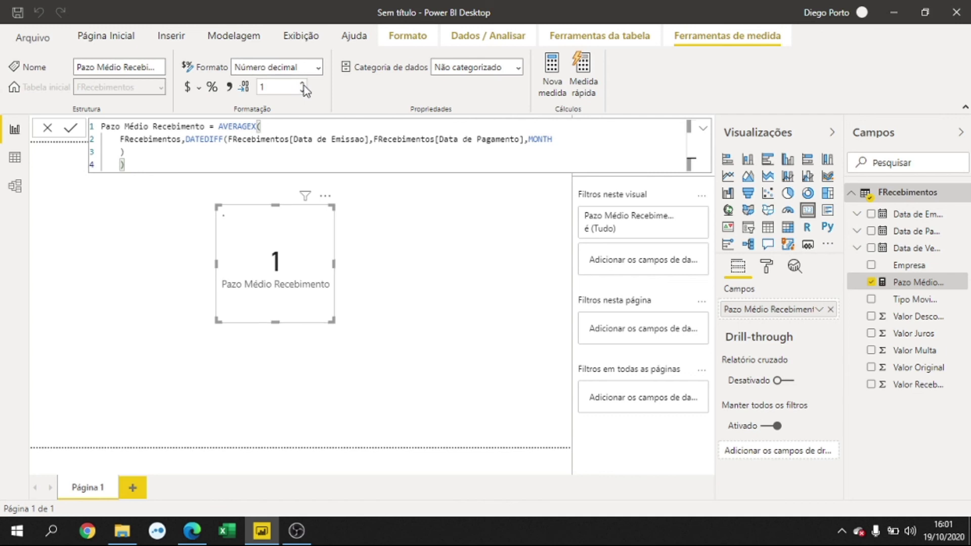